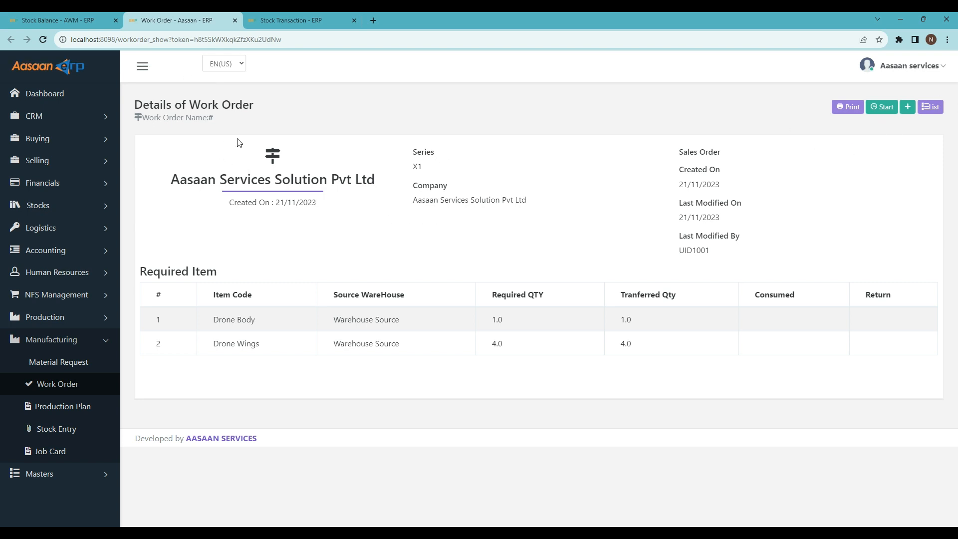
- Open the Job Card list in a new browser tab and start adding a new job card
{"action": "right_click", "coordinate": [60, 452]}
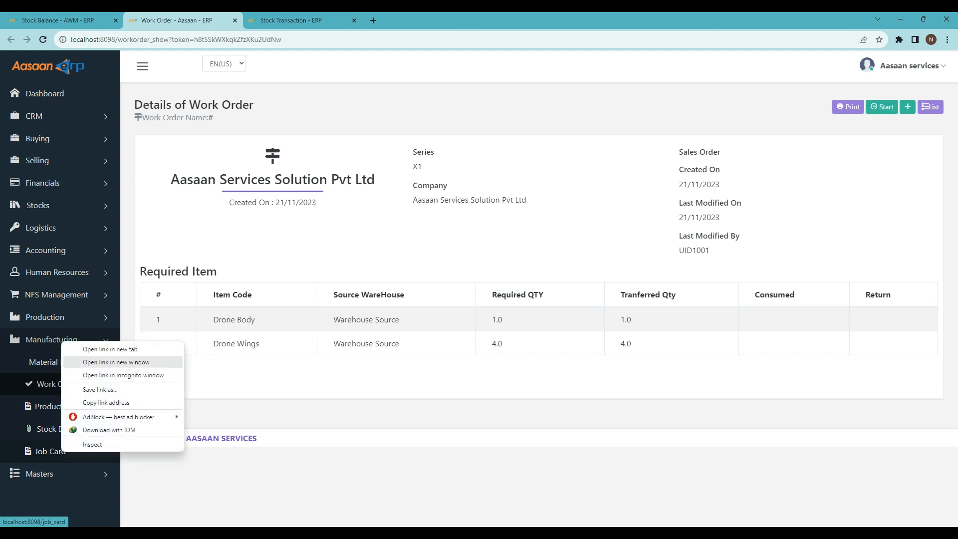
{"action": "left_click", "coordinate": [110, 348]}
{"action": "left_click", "coordinate": [310, 19]}
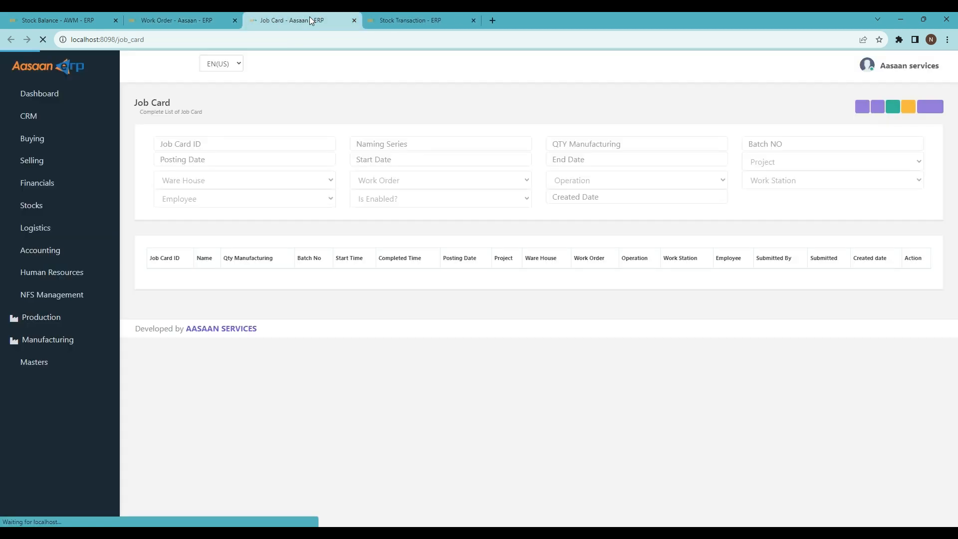
{"action": "left_click", "coordinate": [889, 106]}
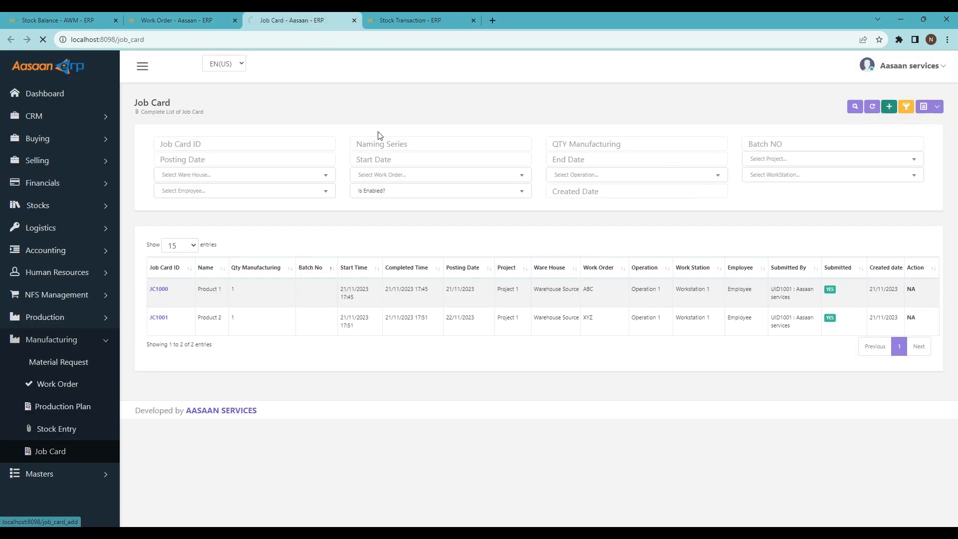
{"action": "scroll", "coordinate": [208, 151], "scroll_direction": "up", "scroll_amount": 6}
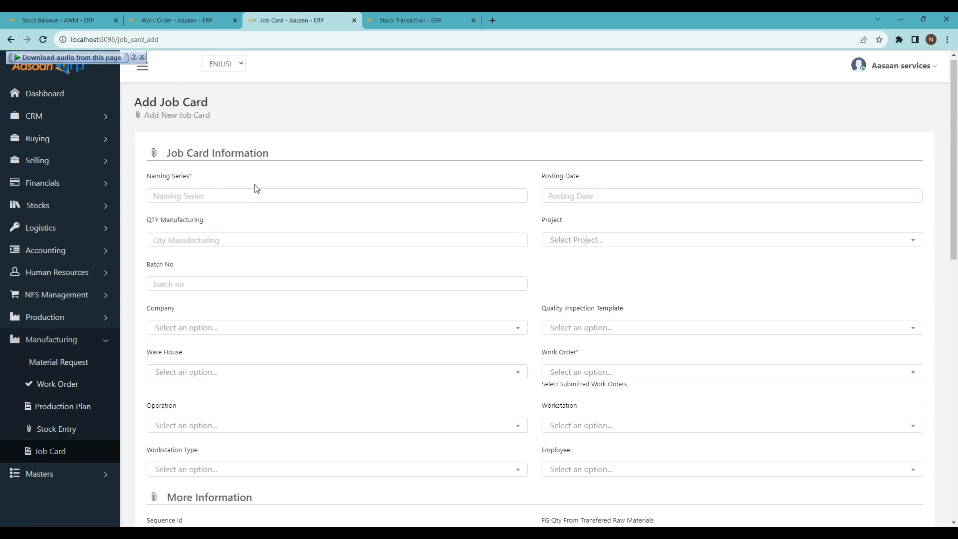
- Enter X1 as the job card's naming series and set the posting date to 22/11/2023
{"action": "left_click", "coordinate": [184, 202]}
{"action": "type", "text": "X1"}
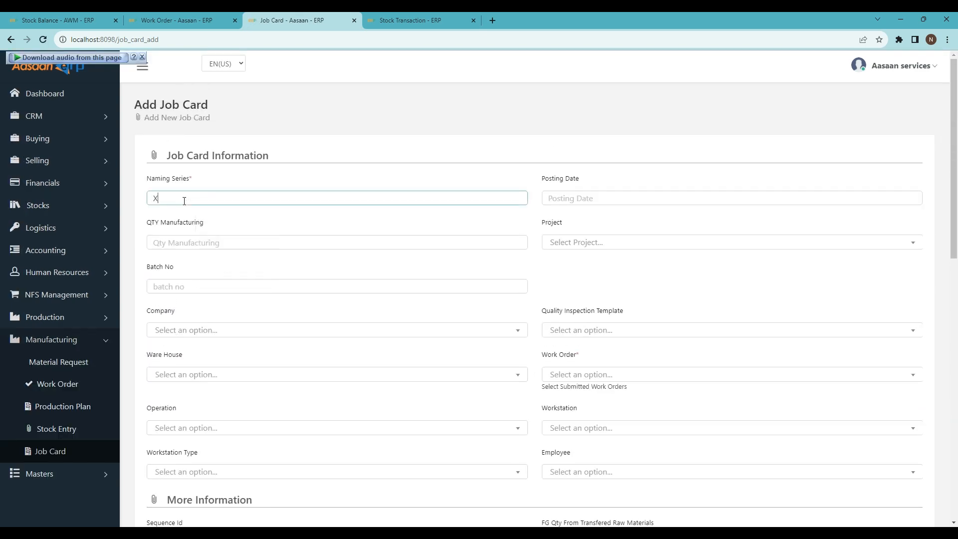
{"action": "left_click", "coordinate": [585, 198]}
{"action": "left_click", "coordinate": [594, 141]}
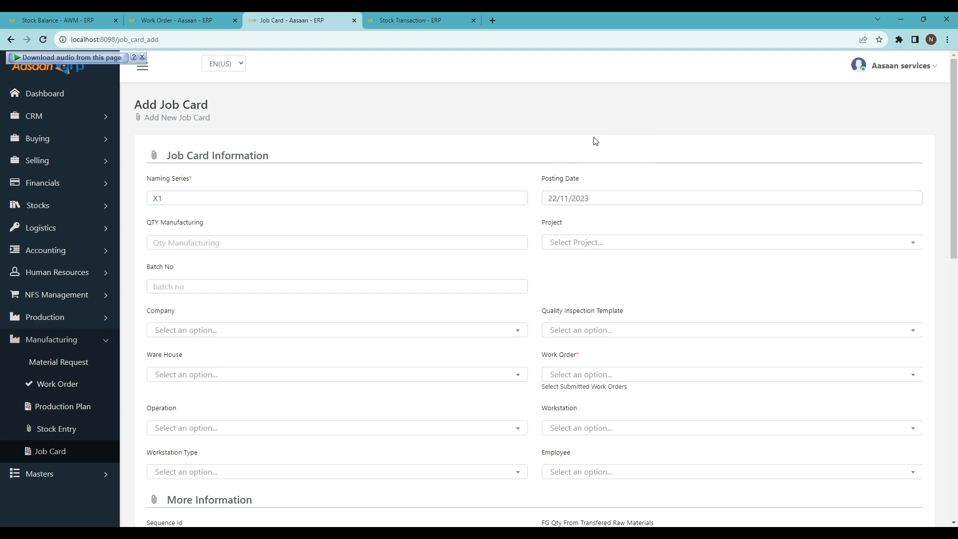
- Set the manufacturing quantity to 1 and choose Version 1 Drone as the project
{"action": "left_click", "coordinate": [220, 243]}
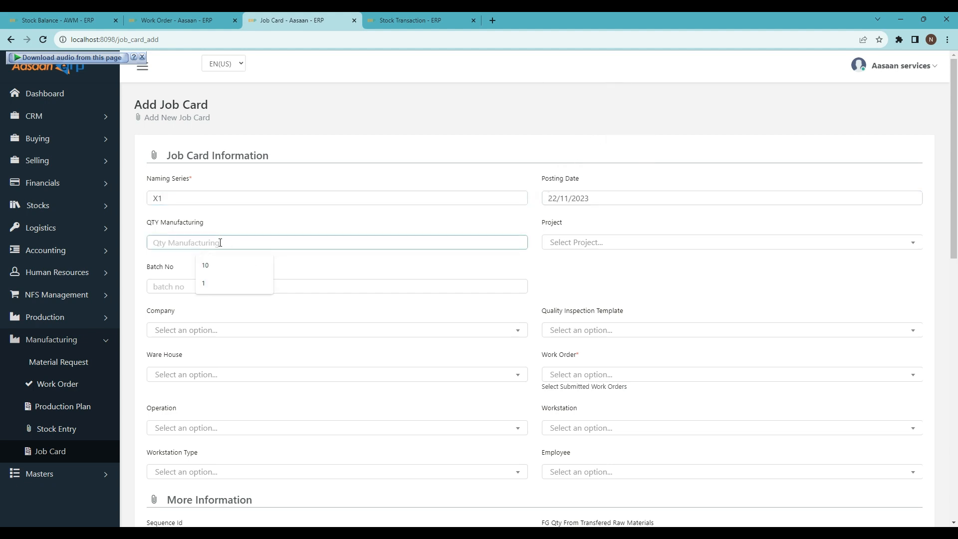
{"action": "type", "text": "1"}
{"action": "left_click", "coordinate": [582, 242]}
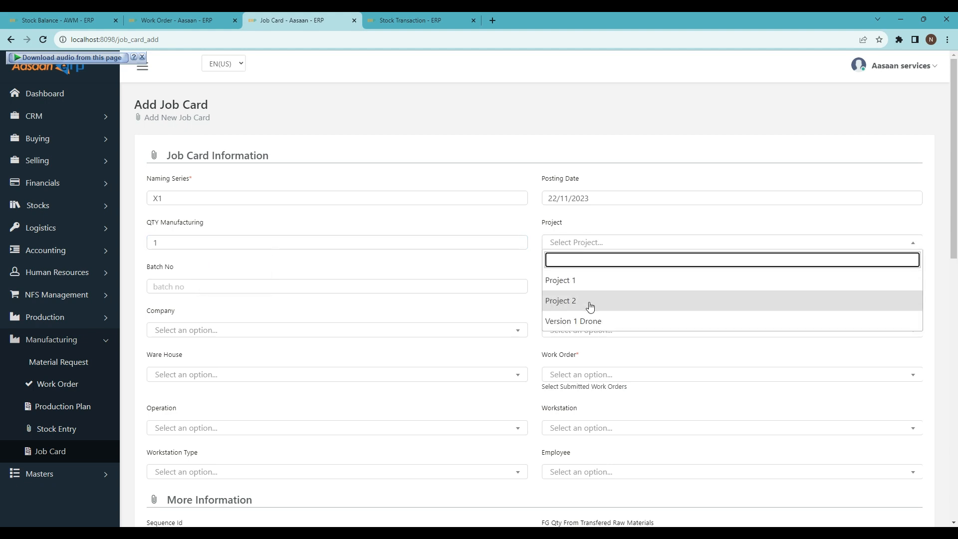
{"action": "left_click", "coordinate": [578, 320]}
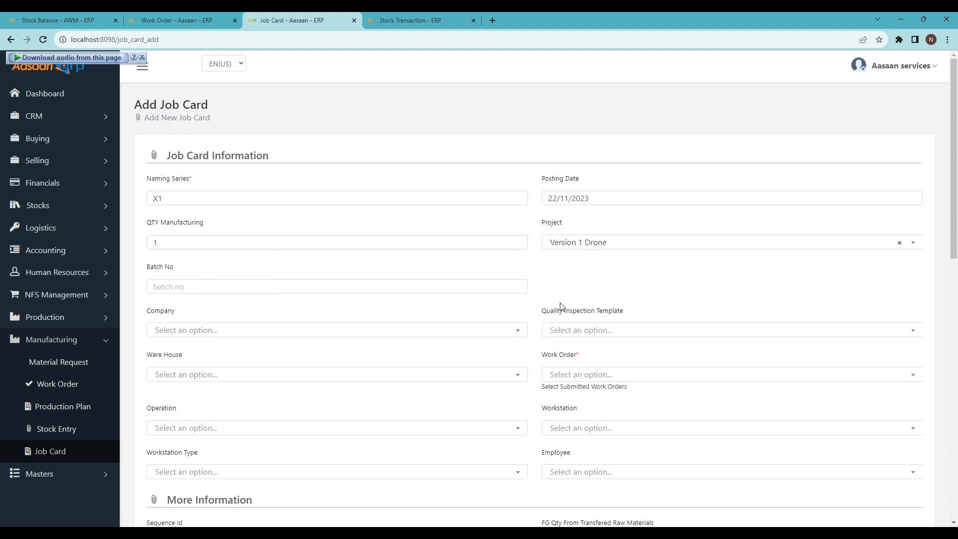
- Choose Aasaan Services Solution Pvt Ltd as the company and Drone Finish as the quality inspection template
{"action": "left_click", "coordinate": [203, 333]}
{"action": "left_click", "coordinate": [188, 370]}
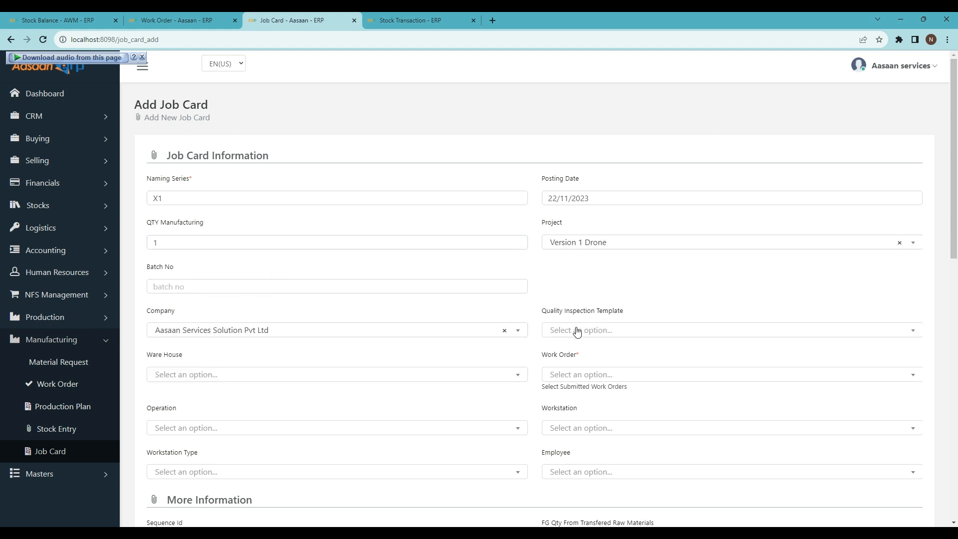
{"action": "left_click", "coordinate": [577, 331]}
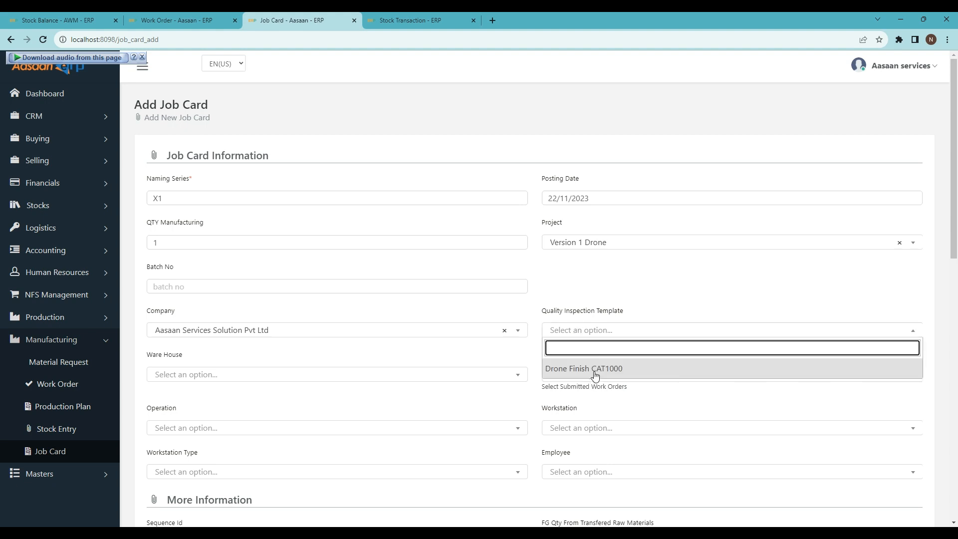
{"action": "left_click", "coordinate": [593, 372]}
- Link the second listed Aasaan Services Solution Pvt Ltd work order to the job card and check the work order details page
{"action": "scroll", "coordinate": [531, 344], "scroll_direction": "down", "scroll_amount": 2}
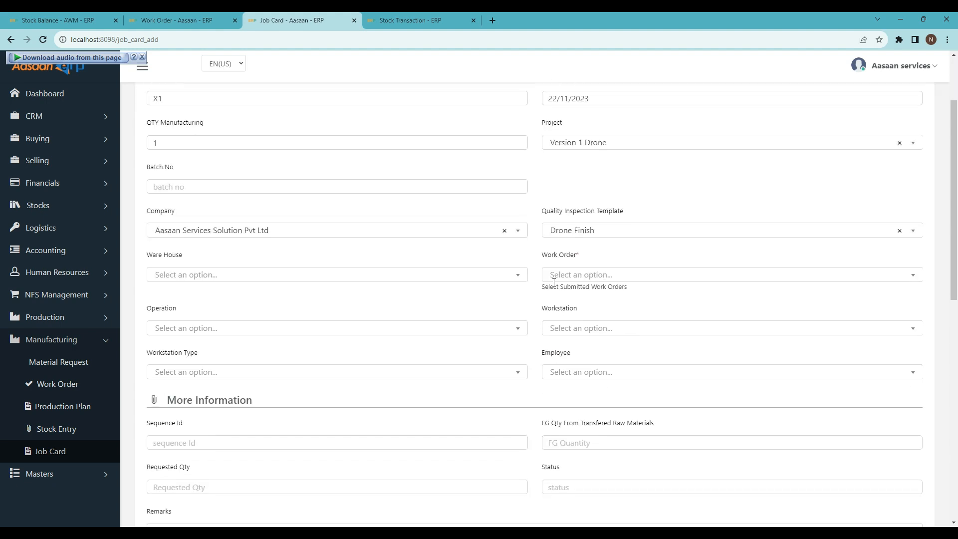
{"action": "left_click", "coordinate": [563, 275]}
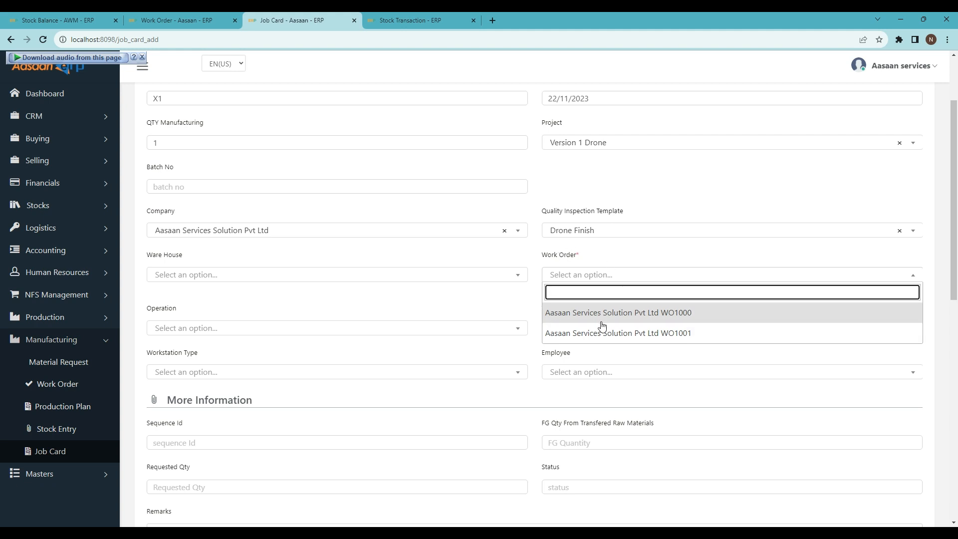
{"action": "left_click", "coordinate": [697, 332]}
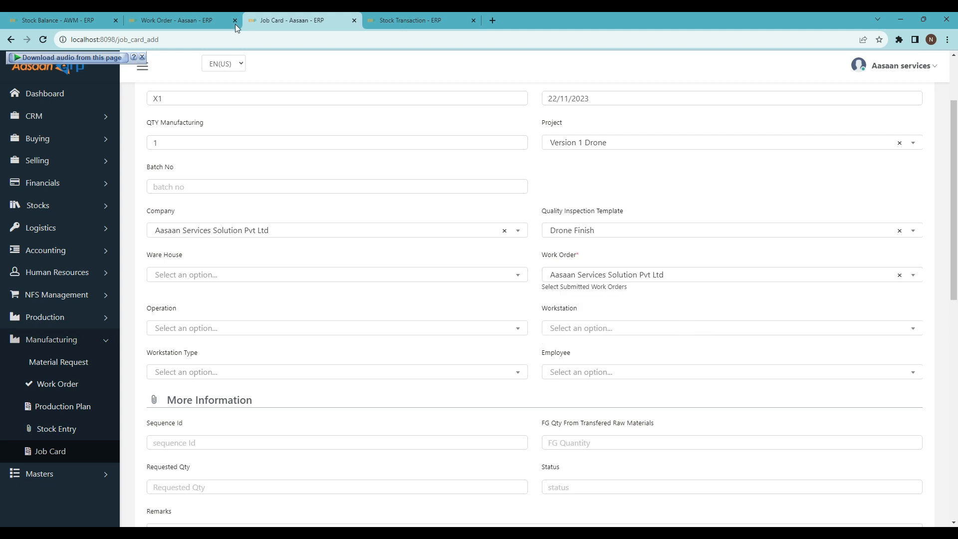
{"action": "left_click", "coordinate": [186, 21]}
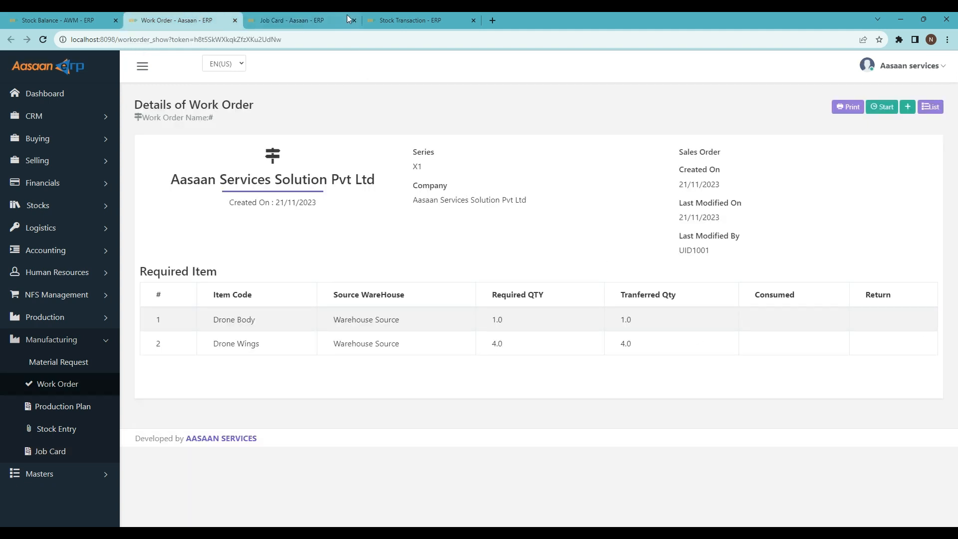
{"action": "left_click", "coordinate": [325, 19]}
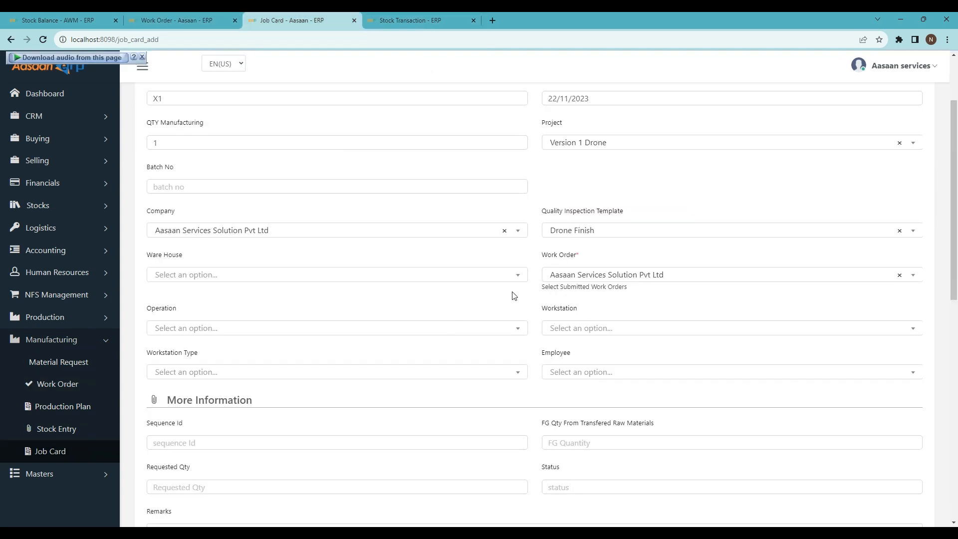
- Set the job card's workstation to Drone Assembly and its operation to Manufacture Drone
{"action": "scroll", "coordinate": [250, 301], "scroll_direction": "down", "scroll_amount": 2}
{"action": "left_click", "coordinate": [584, 229]}
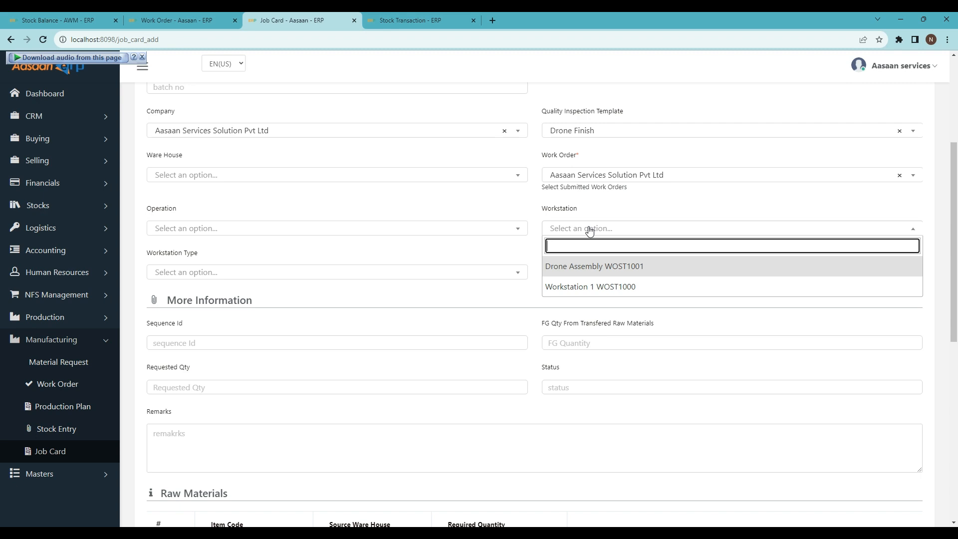
{"action": "left_click", "coordinate": [594, 273]}
{"action": "left_click", "coordinate": [205, 229]}
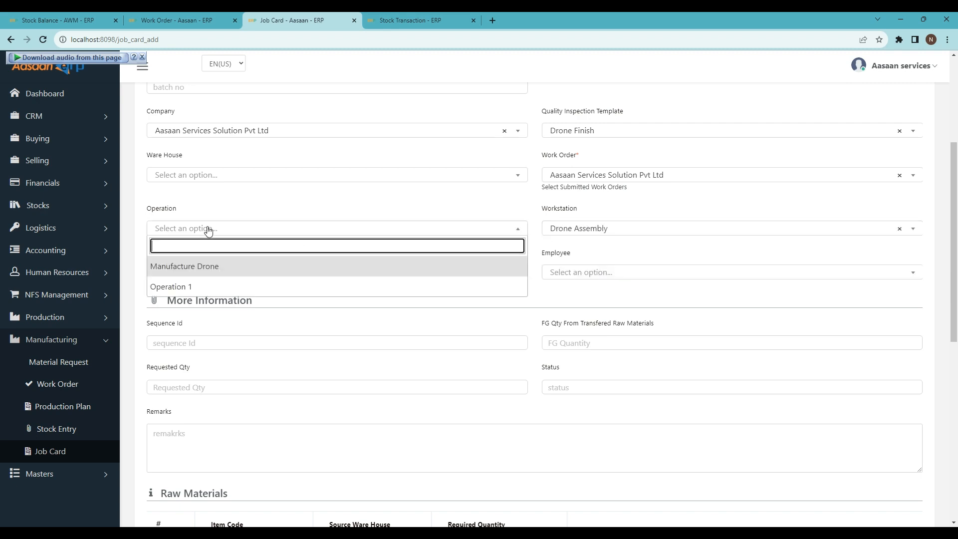
{"action": "left_click", "coordinate": [197, 269]}
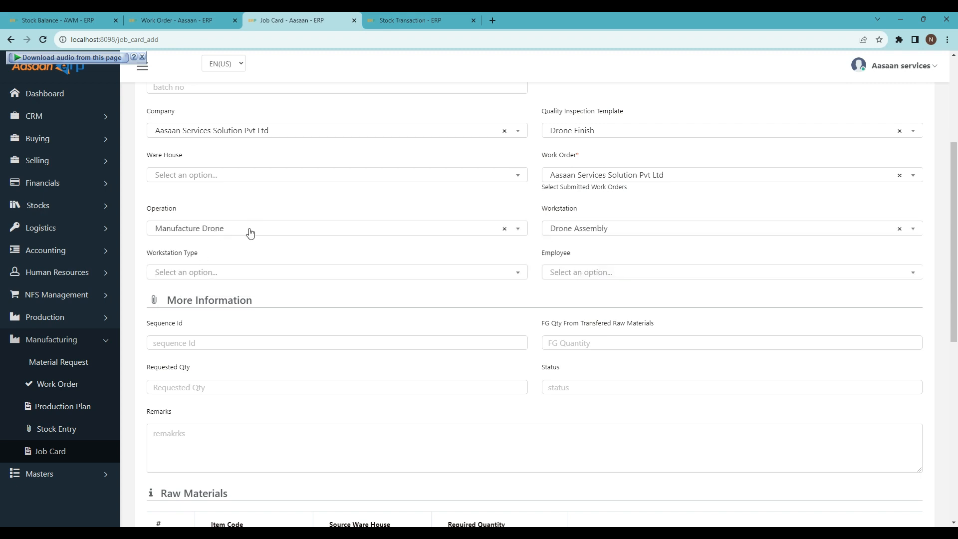
- Assign the available employee in the Job Card Information section
{"action": "scroll", "coordinate": [234, 219], "scroll_direction": "down", "scroll_amount": 1}
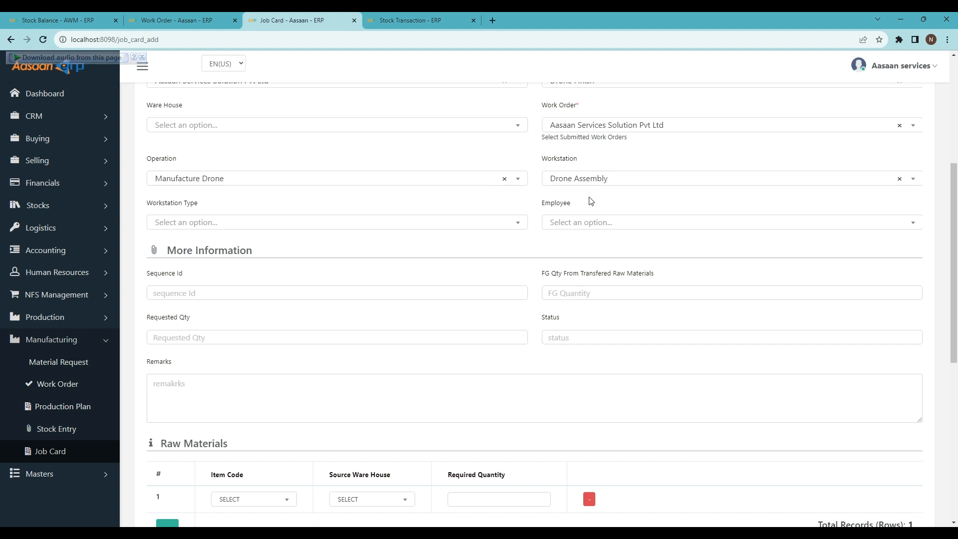
{"action": "left_click", "coordinate": [575, 223]}
{"action": "left_click", "coordinate": [573, 262]}
- Fill the first raw material row with Drone Body from Warehouse Progress and a required quantity of 1
{"action": "scroll", "coordinate": [134, 199], "scroll_direction": "down", "scroll_amount": 2}
{"action": "scroll", "coordinate": [230, 254], "scroll_direction": "down", "scroll_amount": 3}
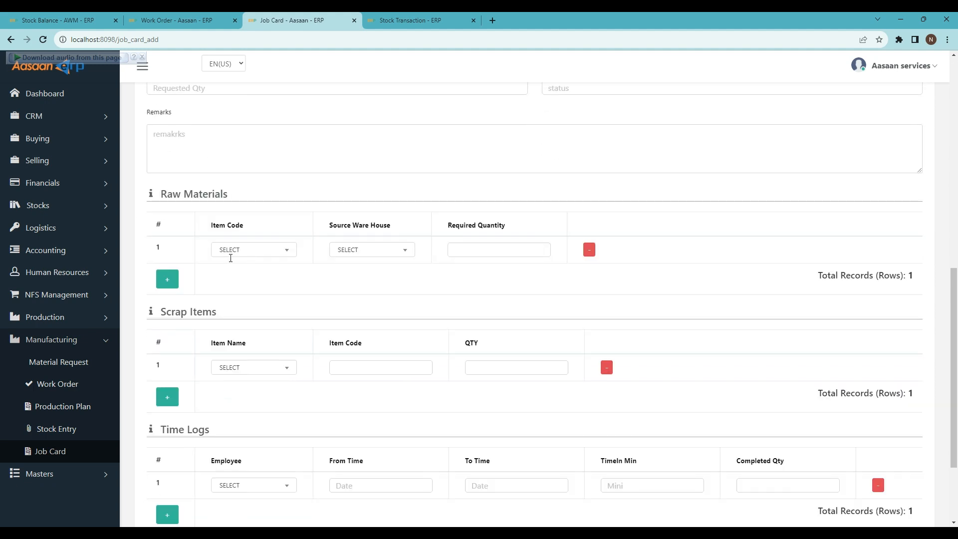
{"action": "left_click", "coordinate": [262, 252]}
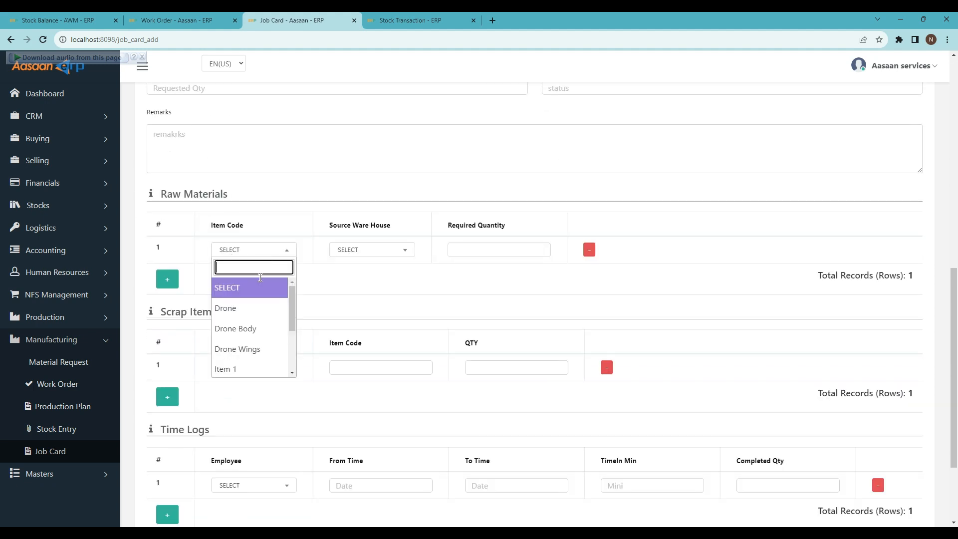
{"action": "left_click", "coordinate": [255, 329]}
{"action": "left_click", "coordinate": [373, 252]}
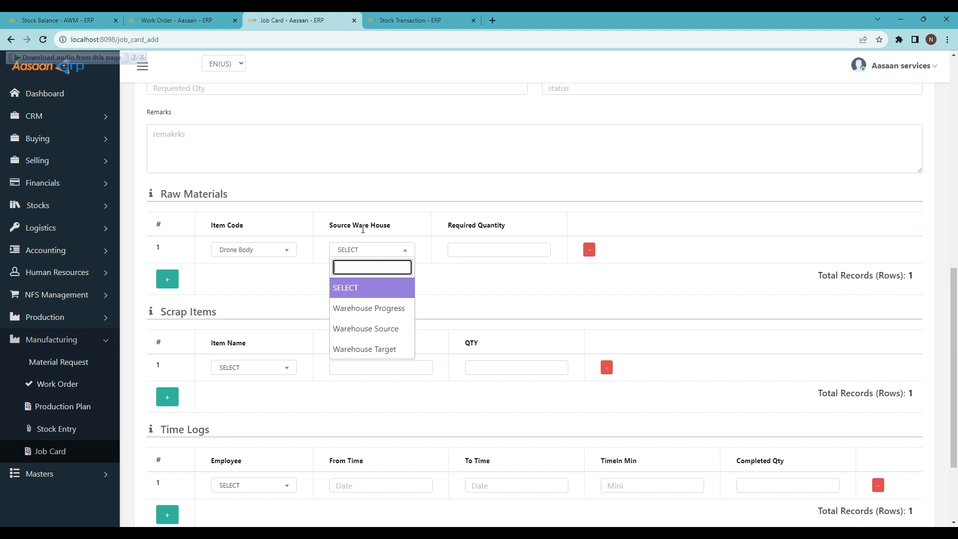
{"action": "left_click", "coordinate": [394, 310]}
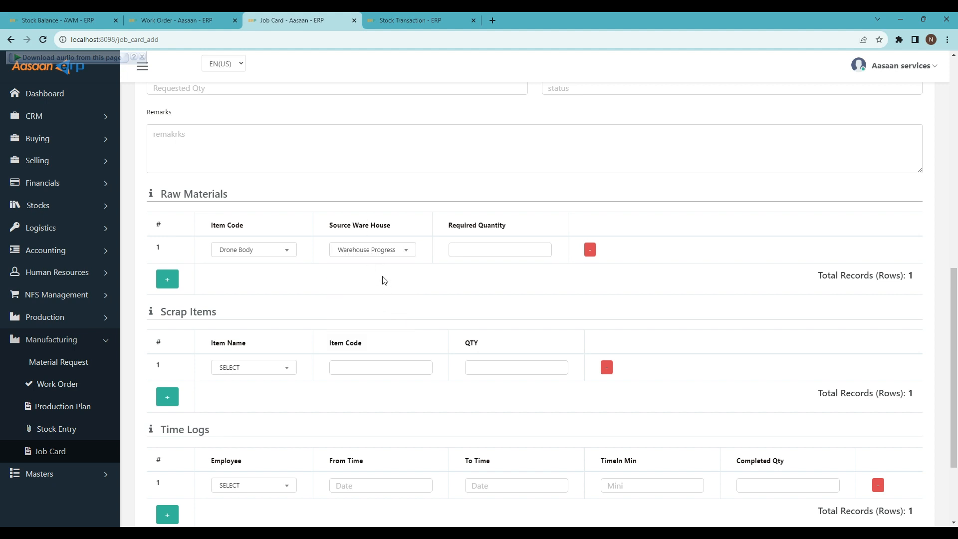
{"action": "left_click", "coordinate": [484, 252]}
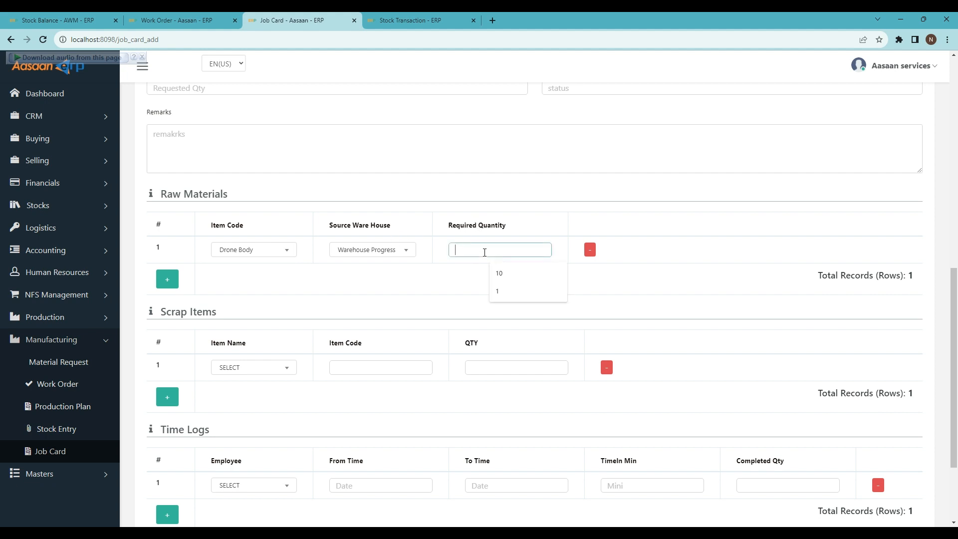
{"action": "type", "text": "1"}
- Add a second raw material row for Drone Wings from Warehouse Progress with a required quantity of 4
{"action": "left_click", "coordinate": [168, 278]}
{"action": "left_click", "coordinate": [253, 276]}
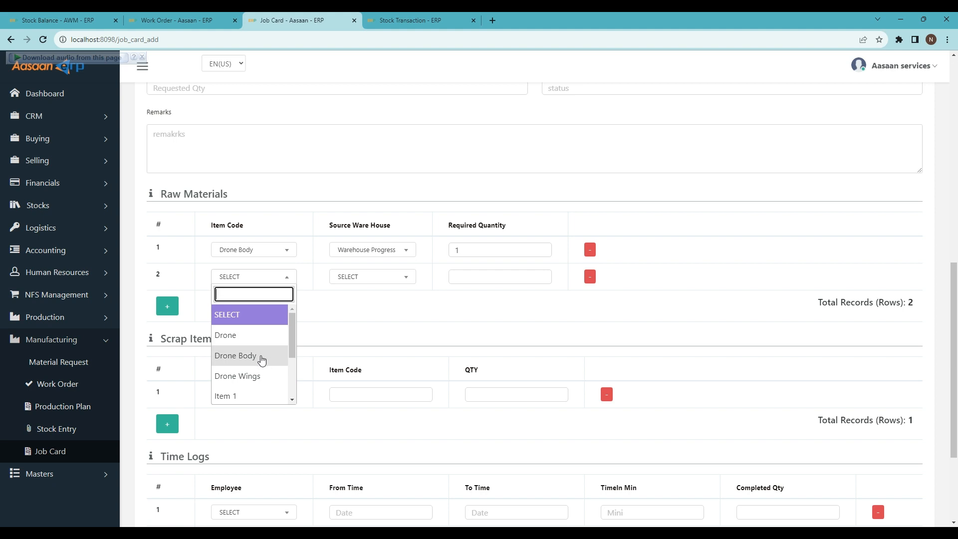
{"action": "left_click", "coordinate": [259, 375]}
{"action": "left_click", "coordinate": [385, 278]}
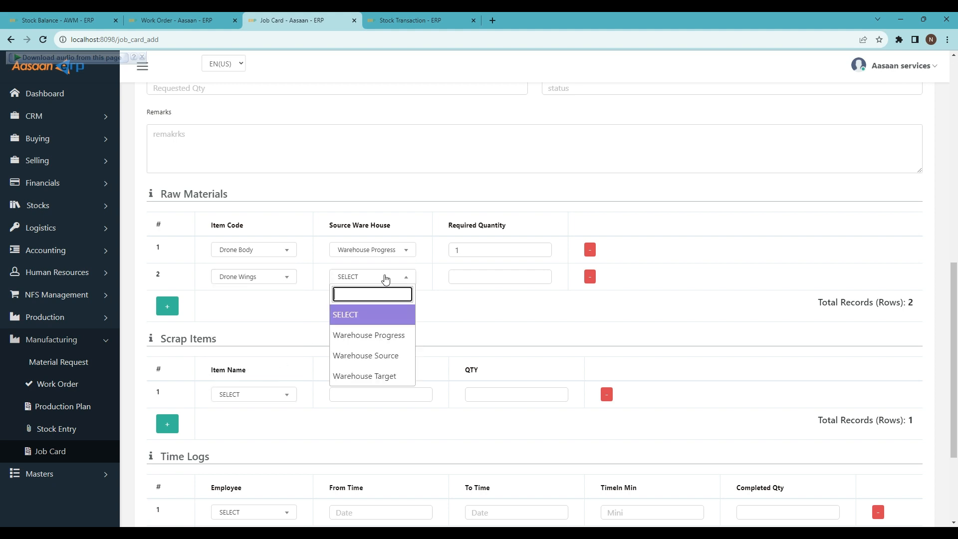
{"action": "left_click", "coordinate": [392, 335]}
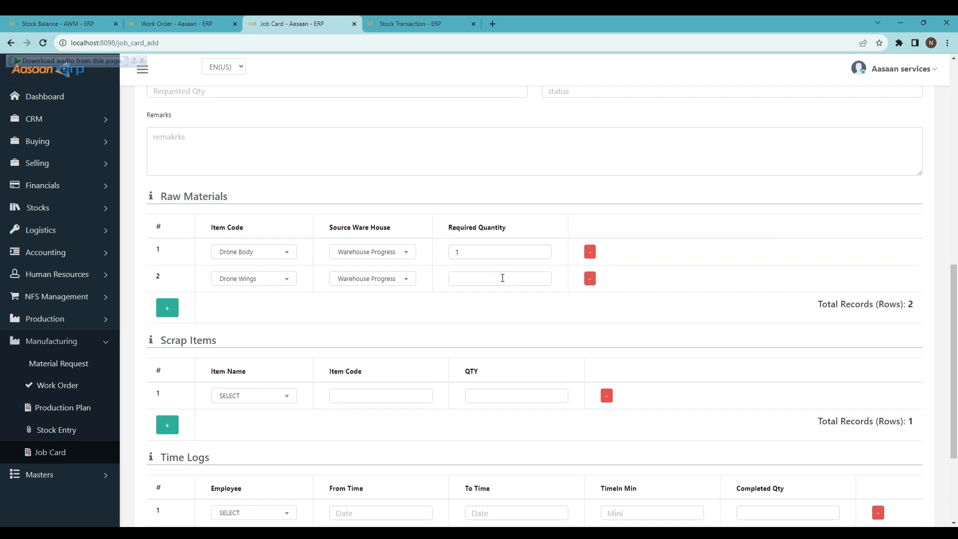
{"action": "left_click", "coordinate": [499, 280]}
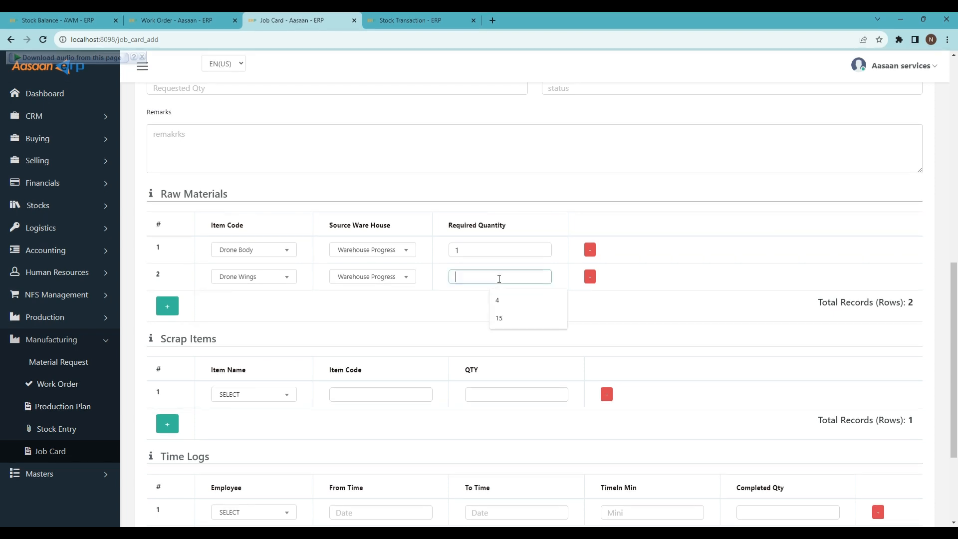
{"action": "left_click", "coordinate": [497, 299]}
- Fill the scrap items row with Item 1, item code 123 and a quantity of 1
{"action": "scroll", "coordinate": [389, 316], "scroll_direction": "down", "scroll_amount": 2}
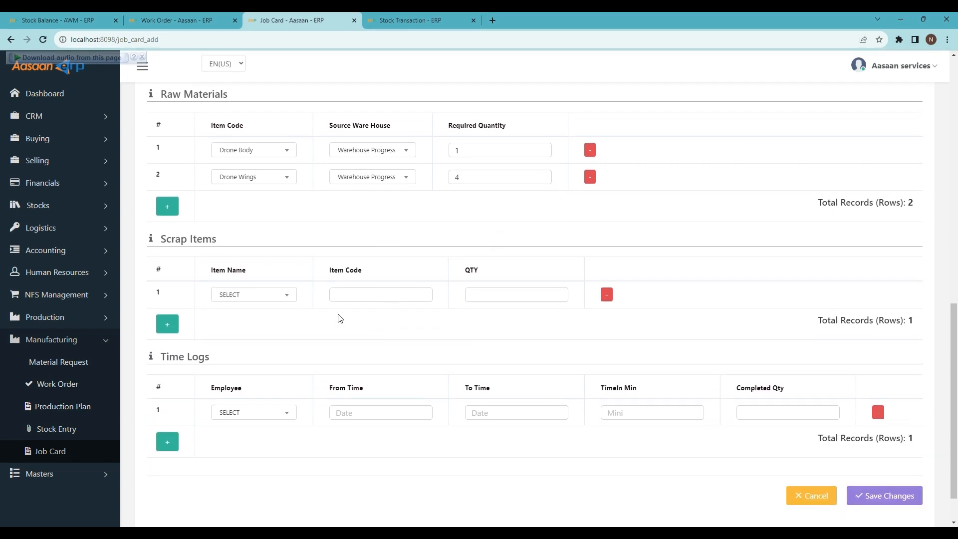
{"action": "left_click", "coordinate": [247, 295]}
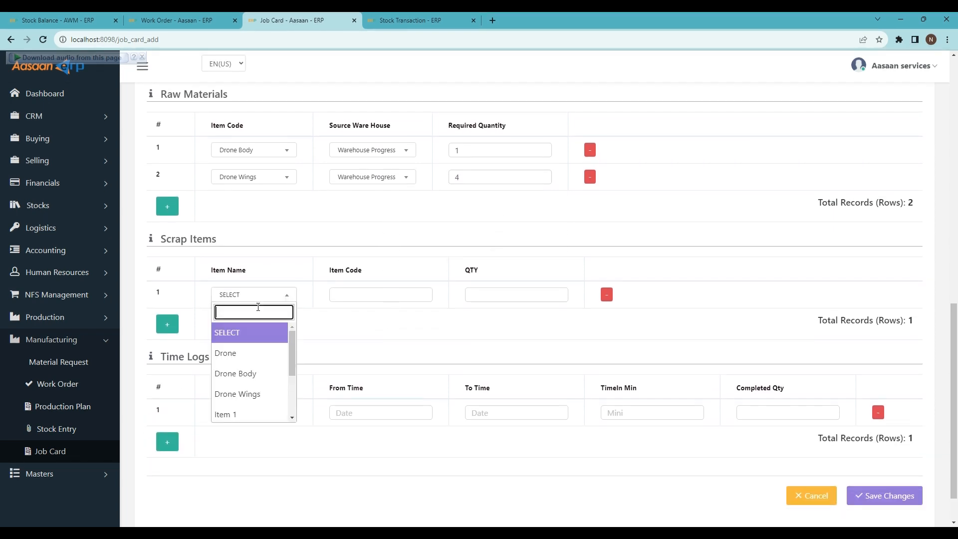
{"action": "left_click", "coordinate": [240, 414]}
{"action": "left_click", "coordinate": [371, 295]}
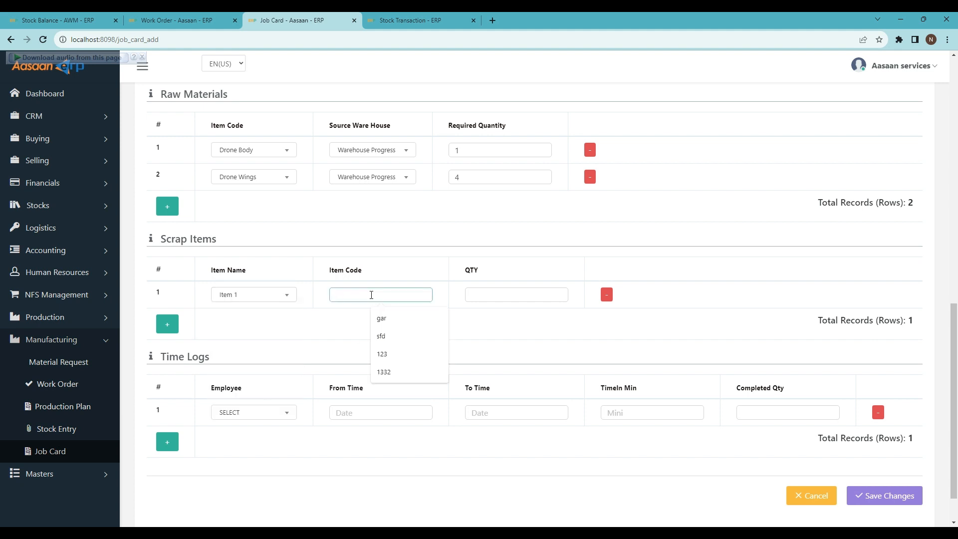
{"action": "type", "text": "123"}
{"action": "left_click", "coordinate": [491, 294]}
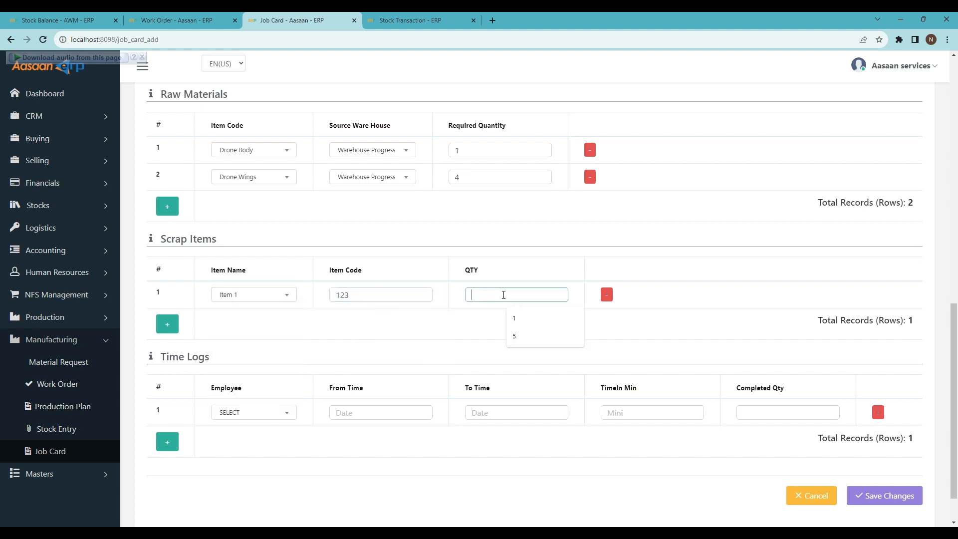
{"action": "type", "text": "1"}
{"action": "left_click", "coordinate": [384, 342]}
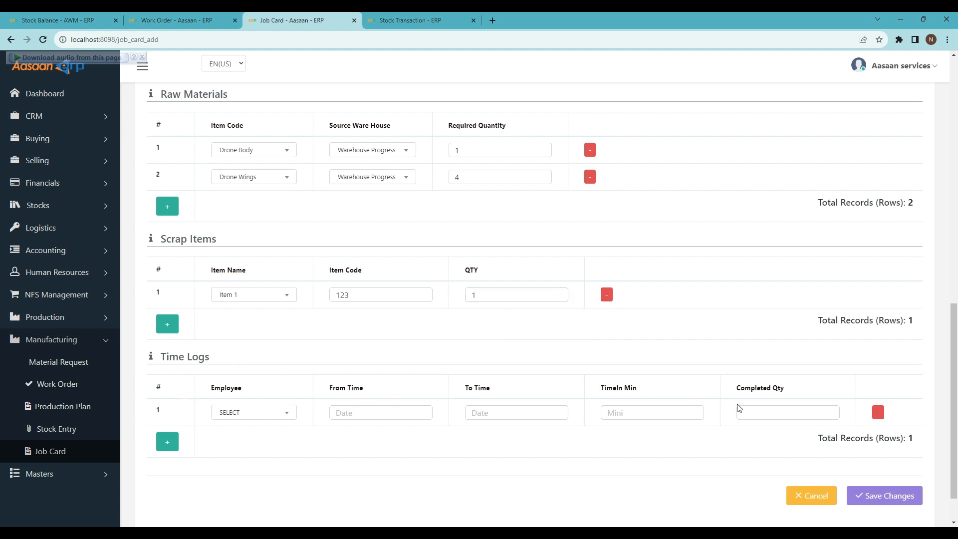
- Select Employee as the employee in the first Time Logs row and save the job card
{"action": "left_click", "coordinate": [281, 412]}
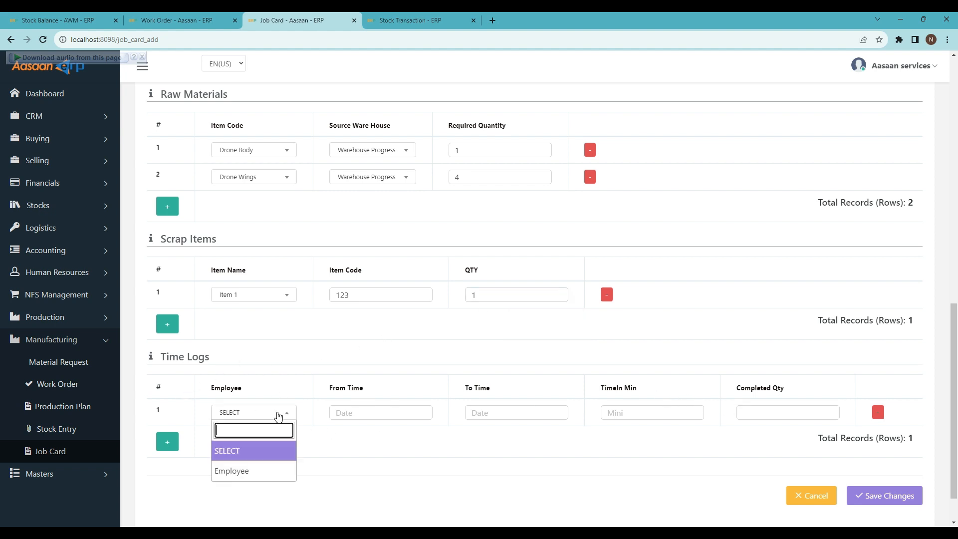
{"action": "left_click", "coordinate": [260, 470]}
{"action": "left_click", "coordinate": [258, 412]}
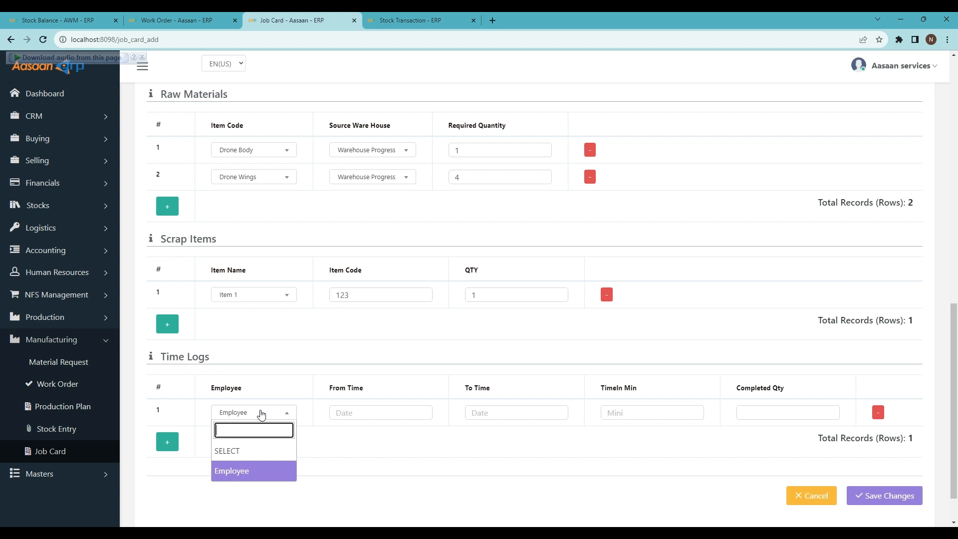
{"action": "left_click", "coordinate": [257, 471]}
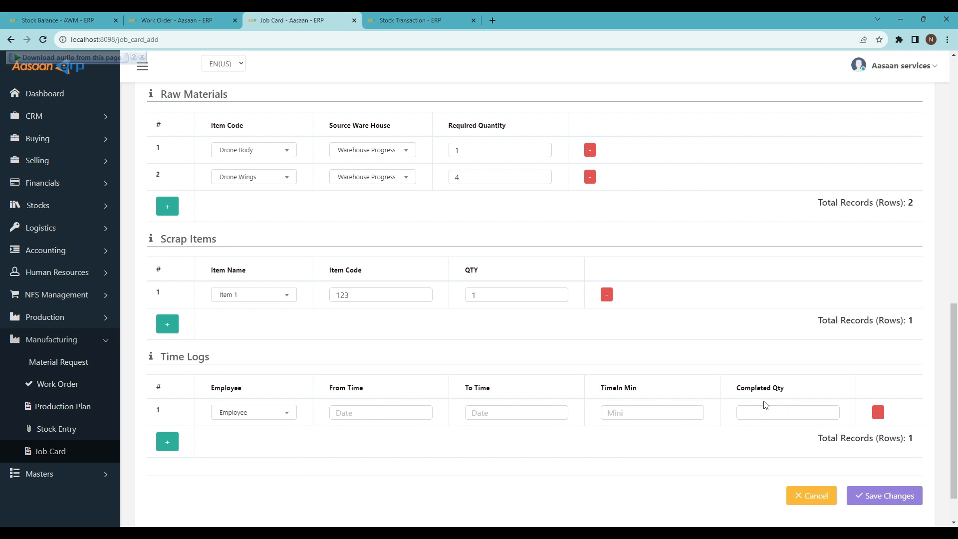
{"action": "left_click", "coordinate": [880, 487]}
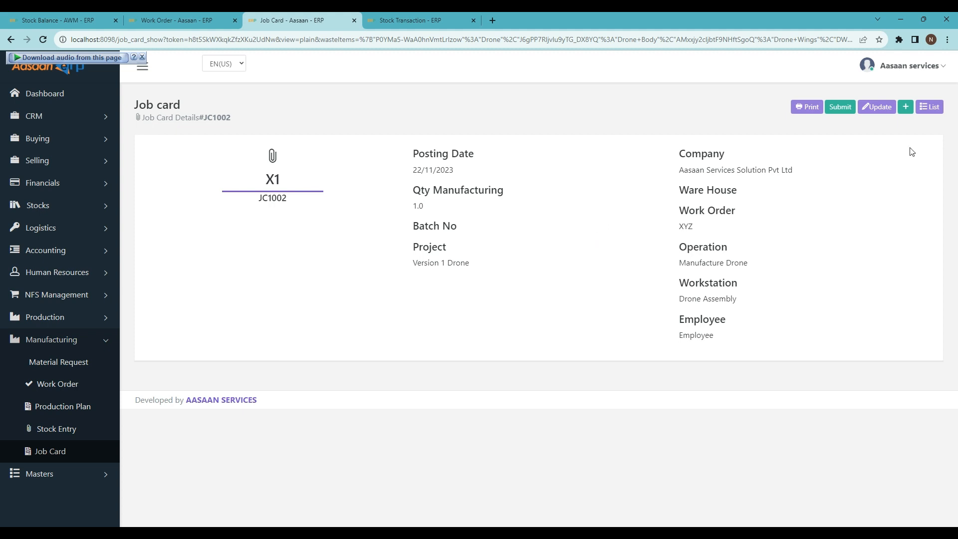
- Submit the saved job card and review the notice about starting its jobs
{"action": "left_click", "coordinate": [842, 108]}
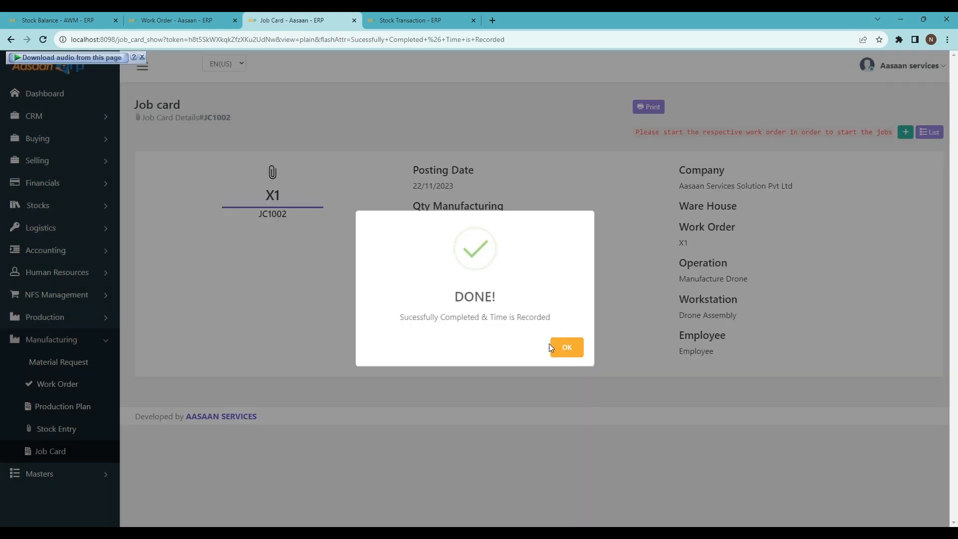
{"action": "left_click", "coordinate": [566, 349]}
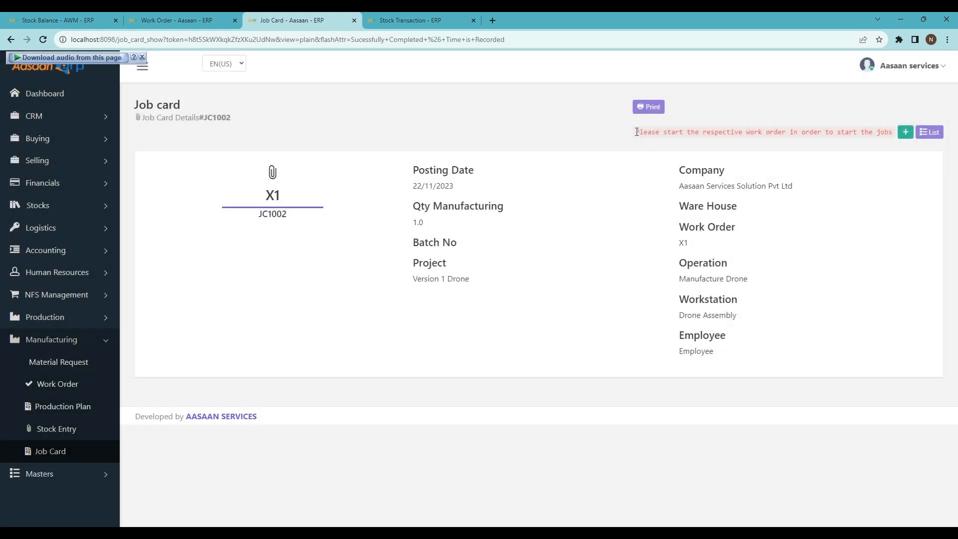
{"action": "left_click_drag", "start_coordinate": [637, 132], "coordinate": [876, 131]}
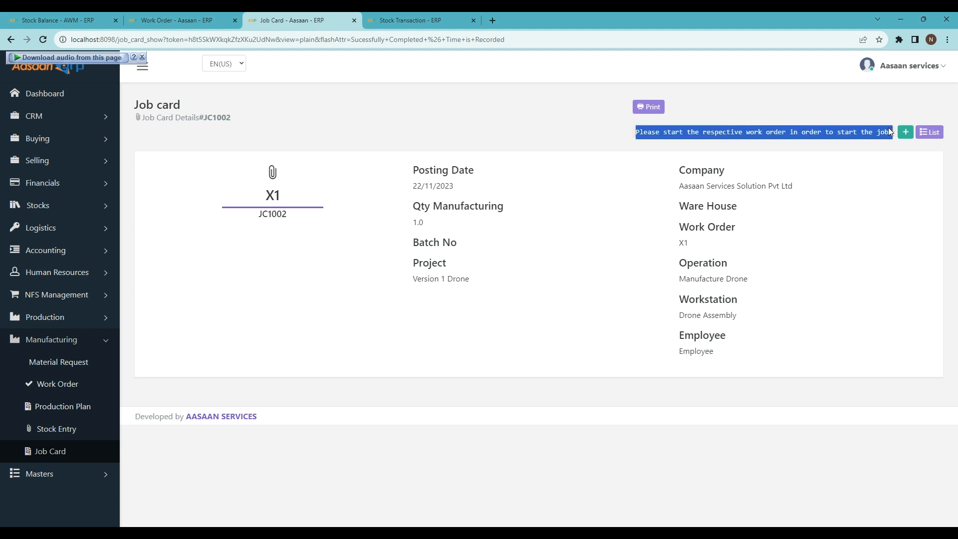
{"action": "left_click", "coordinate": [661, 144]}
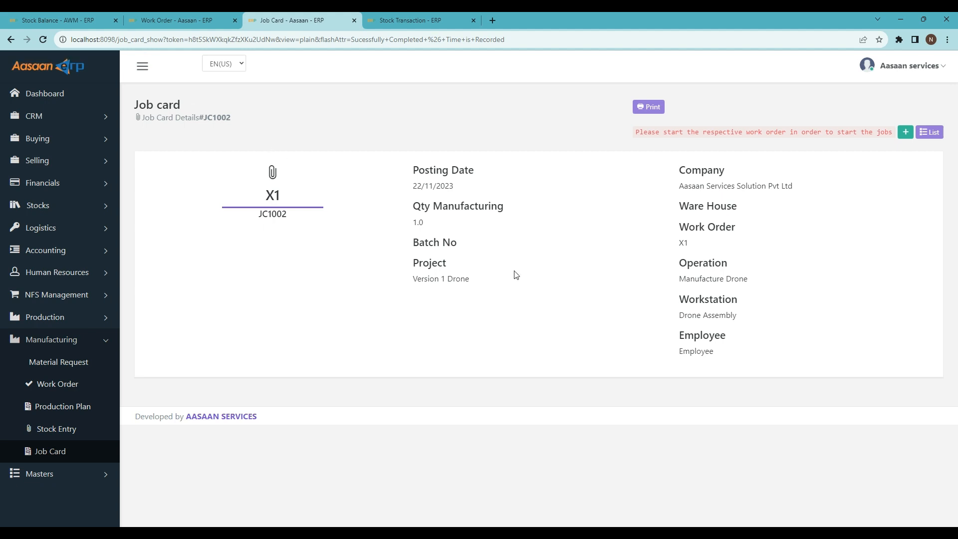
- Start the X1 work order from its details page
{"action": "left_click", "coordinate": [187, 16]}
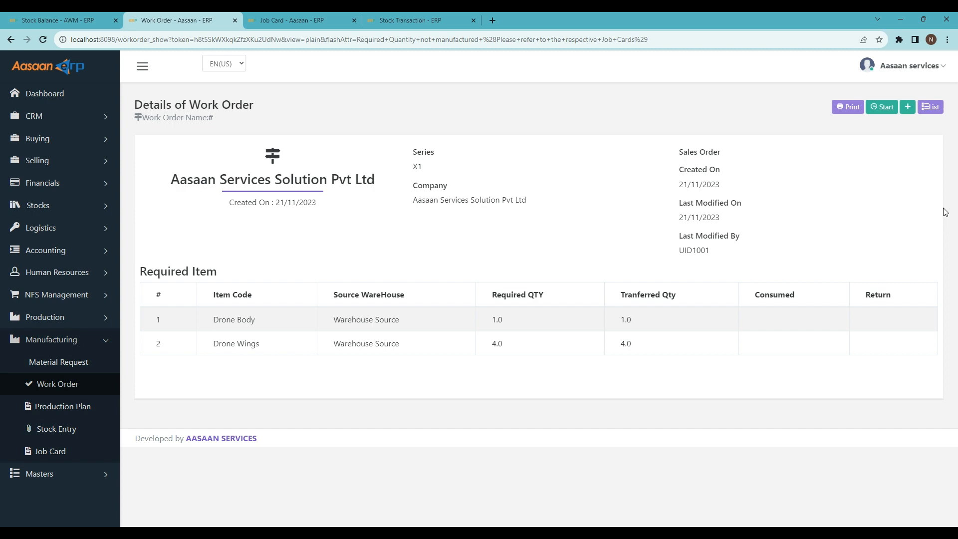
{"action": "left_click", "coordinate": [882, 108]}
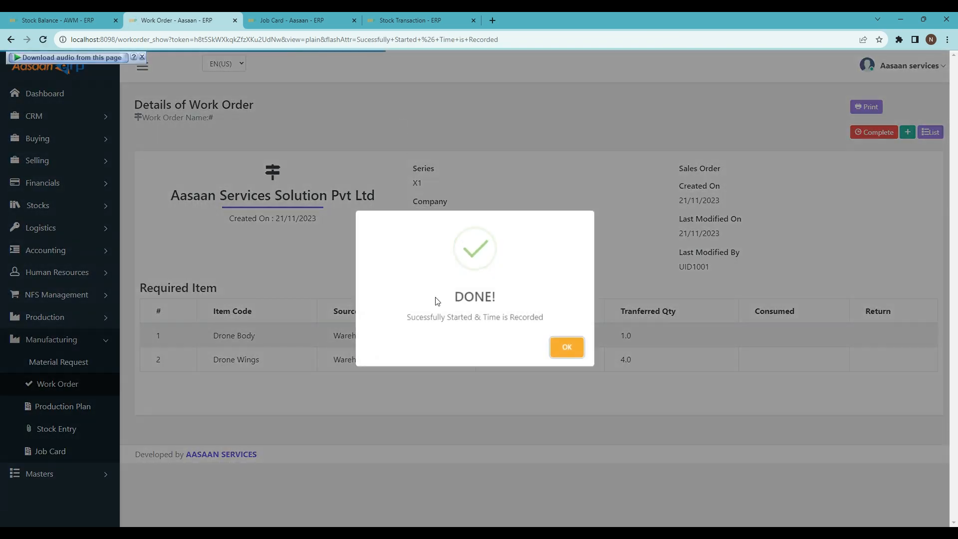
{"action": "left_click", "coordinate": [567, 347]}
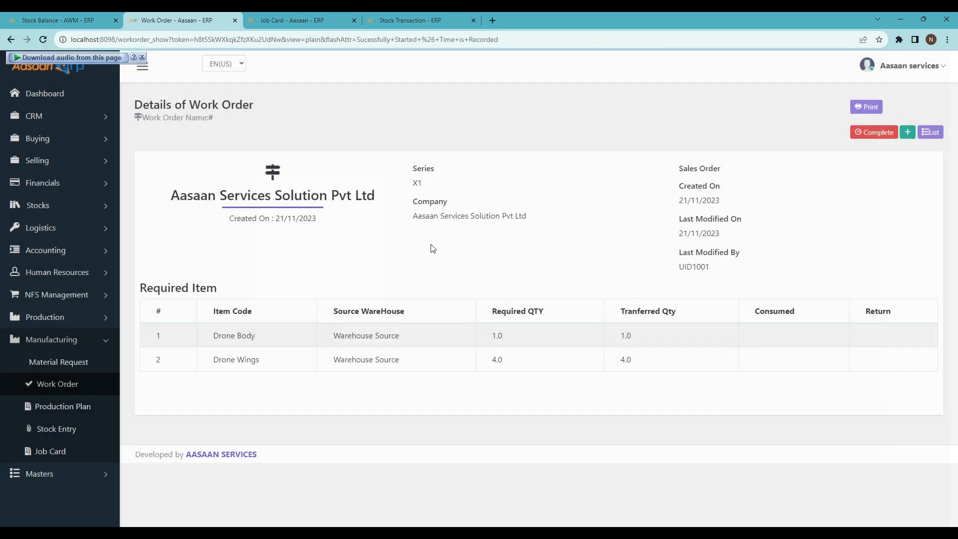
- Reload the job card for work order X1 and start its job
{"action": "left_click", "coordinate": [315, 16]}
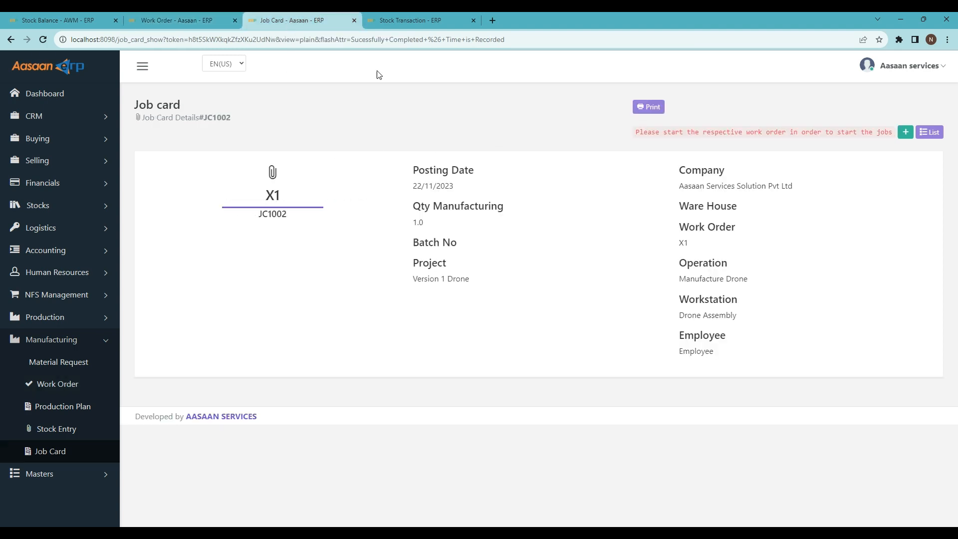
{"action": "left_click", "coordinate": [43, 39]}
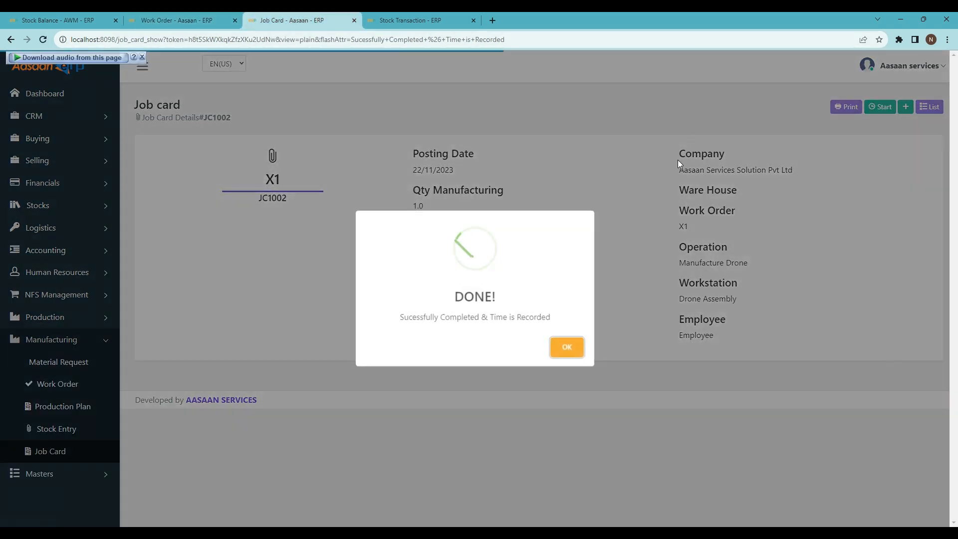
{"action": "left_click", "coordinate": [560, 347]}
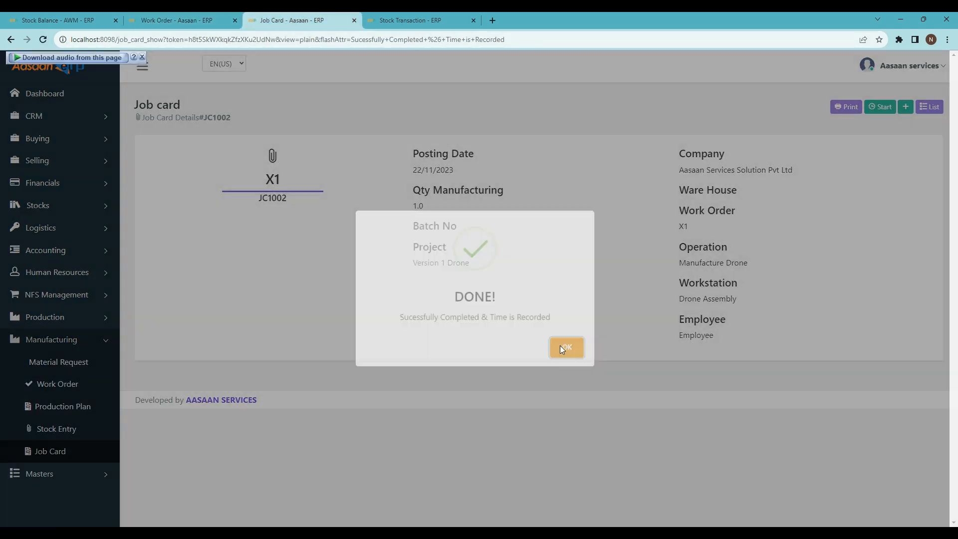
{"action": "left_click", "coordinate": [879, 107]}
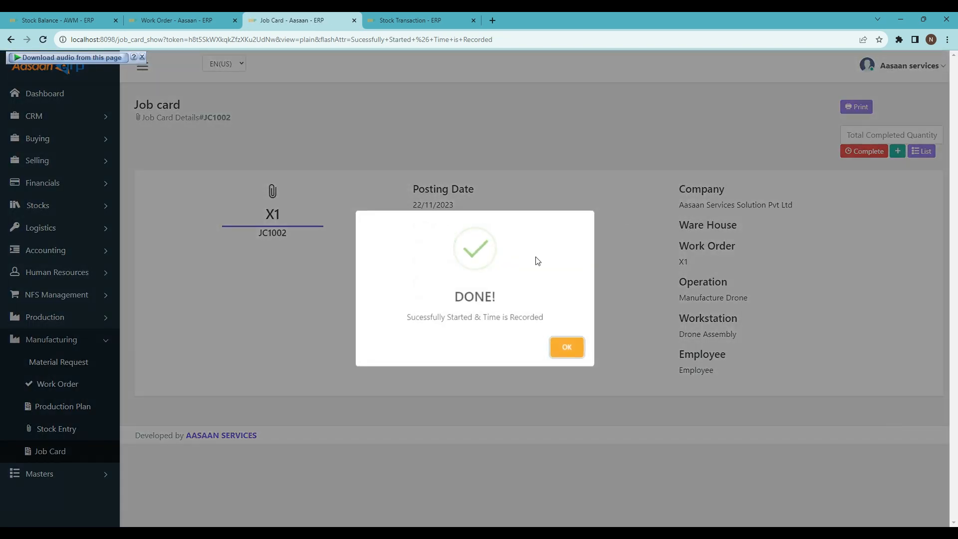
{"action": "left_click", "coordinate": [568, 348]}
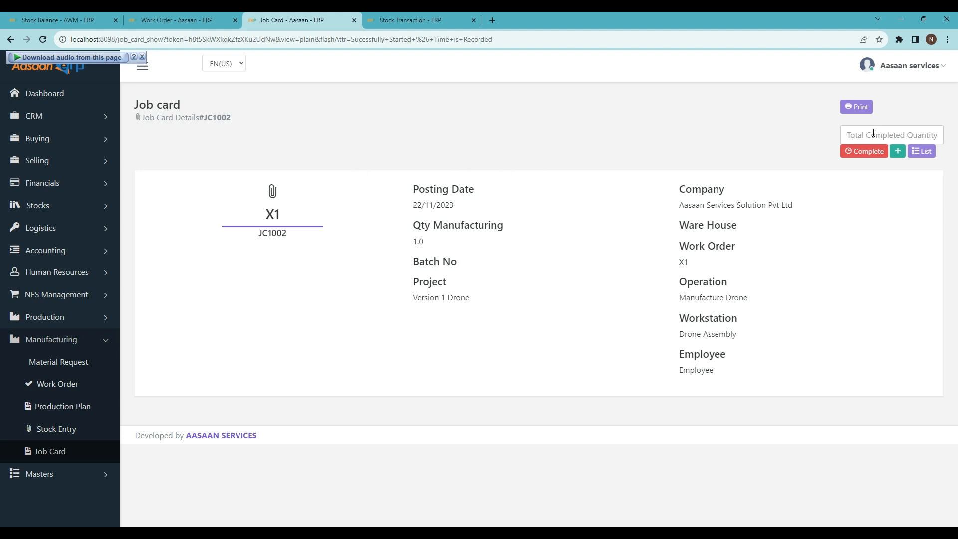
- Complete the job card with a total completed quantity of 1
{"action": "left_click", "coordinate": [873, 132]}
{"action": "type", "text": "1"}
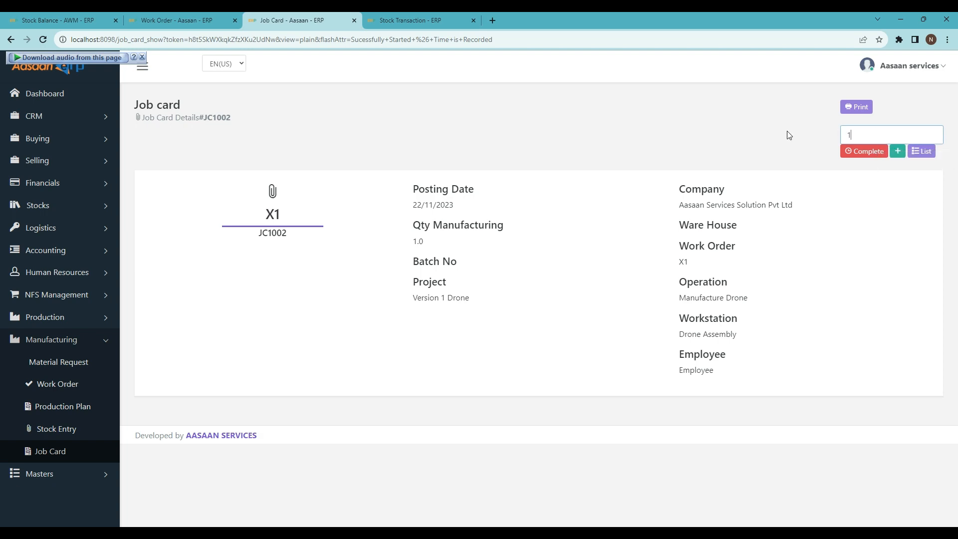
{"action": "left_click", "coordinate": [868, 155]}
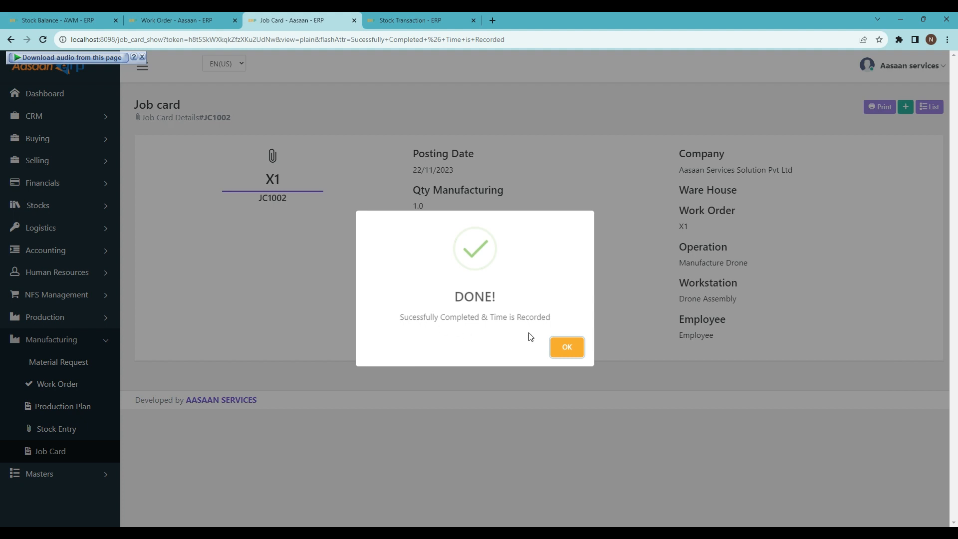
{"action": "left_click", "coordinate": [564, 348]}
- Complete the X1 work order, saving its stock entry with a transaction date of 24/11/2023
{"action": "left_click", "coordinate": [173, 15]}
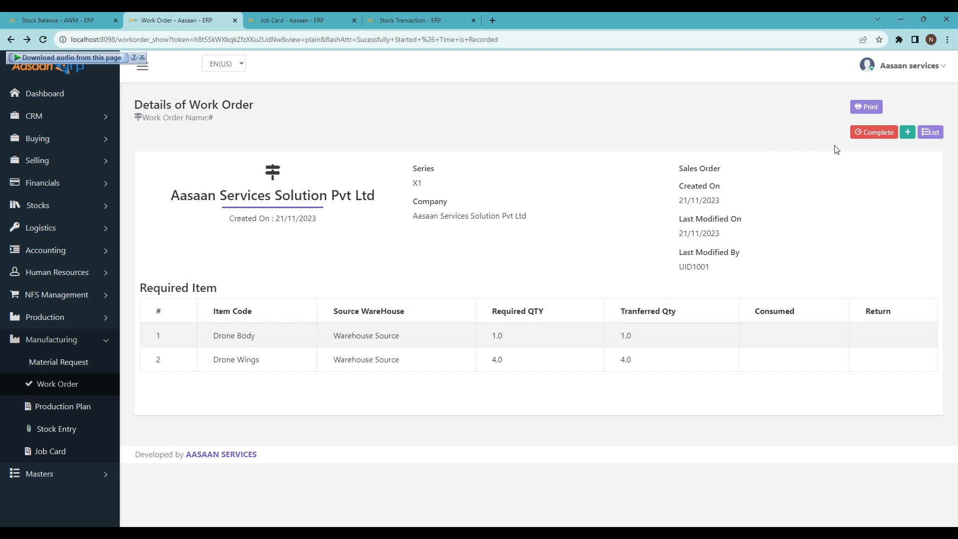
{"action": "left_click", "coordinate": [877, 137]}
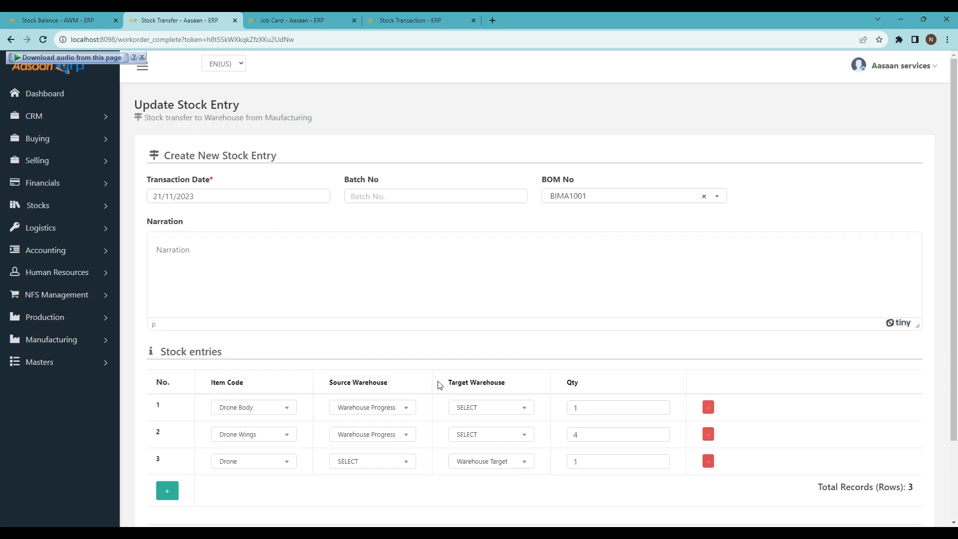
{"action": "scroll", "coordinate": [309, 383], "scroll_direction": "down", "scroll_amount": 1}
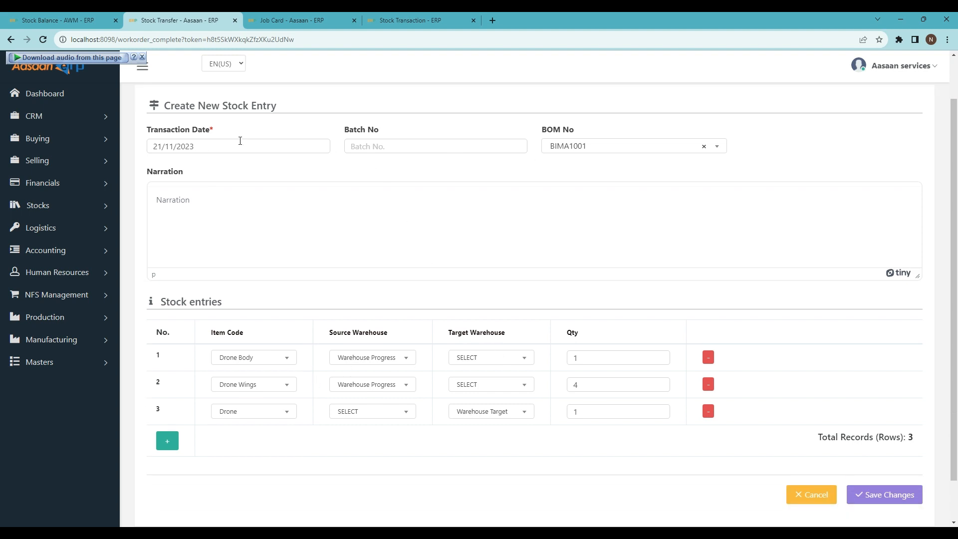
{"action": "left_click", "coordinate": [222, 145]}
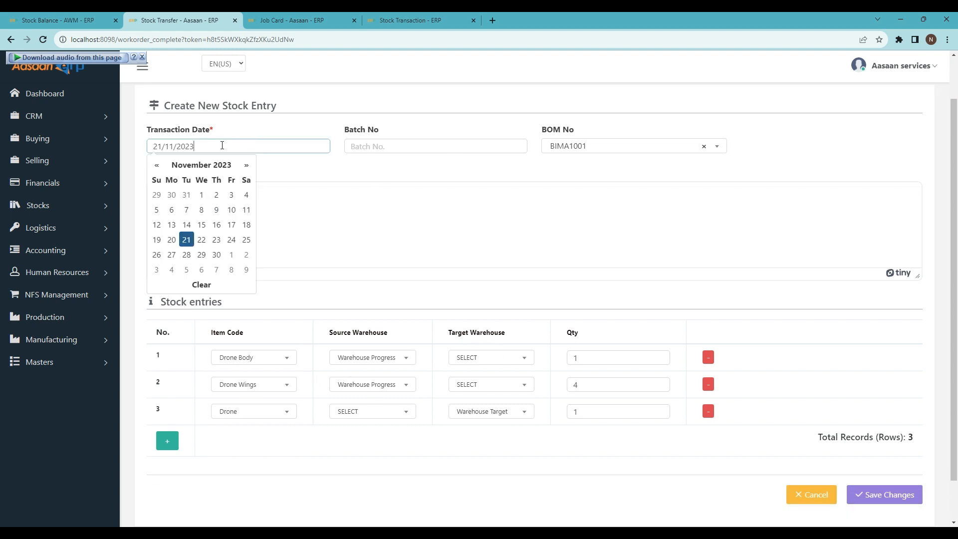
{"action": "left_click", "coordinate": [226, 242]}
{"action": "scroll", "coordinate": [277, 331], "scroll_direction": "down", "scroll_amount": 1}
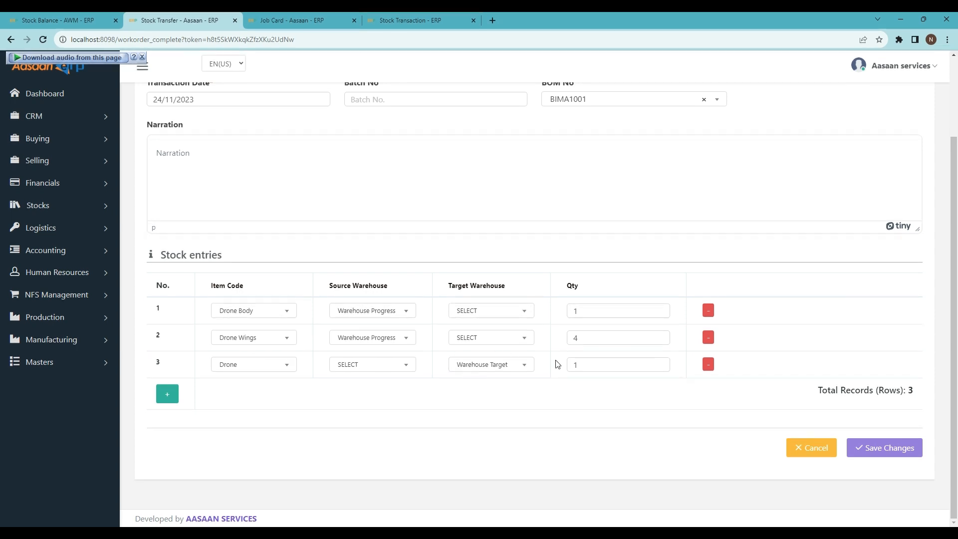
{"action": "left_click", "coordinate": [882, 449]}
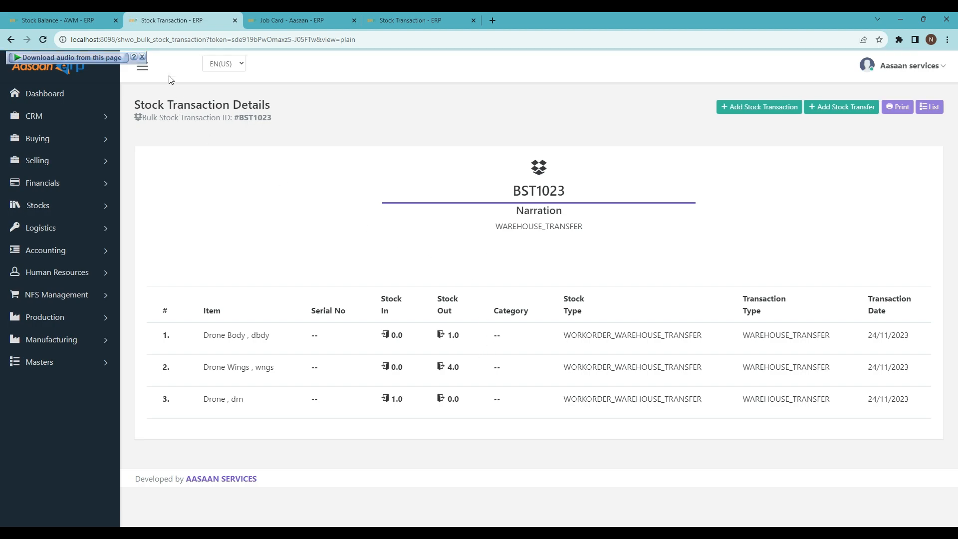
- Check the Drone's current stock in Warehouse Target and show the inventory for Warehouse Progress
{"action": "left_click", "coordinate": [35, 17]}
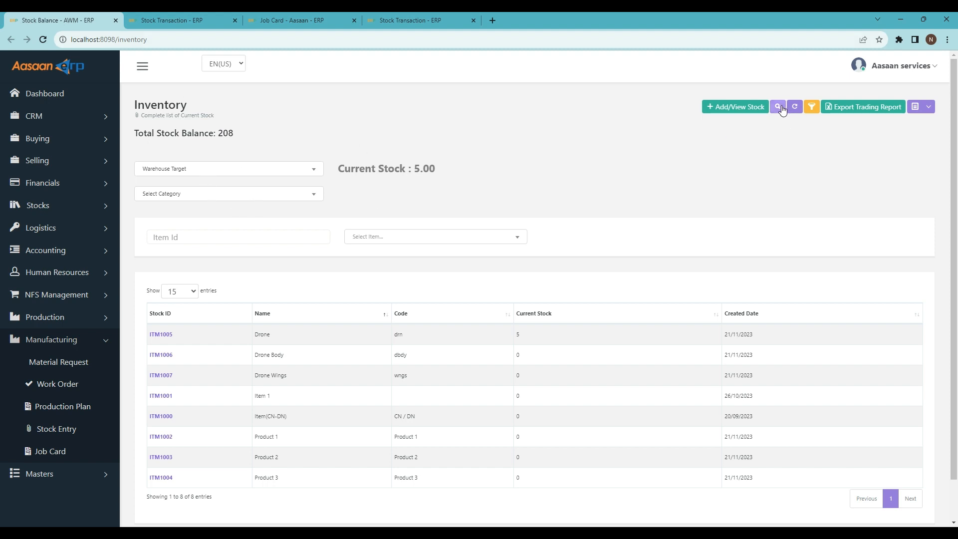
{"action": "left_click_drag", "start_coordinate": [283, 335], "coordinate": [252, 334]}
{"action": "left_click", "coordinate": [535, 339]}
{"action": "left_click", "coordinate": [563, 337]}
{"action": "left_click", "coordinate": [191, 168]}
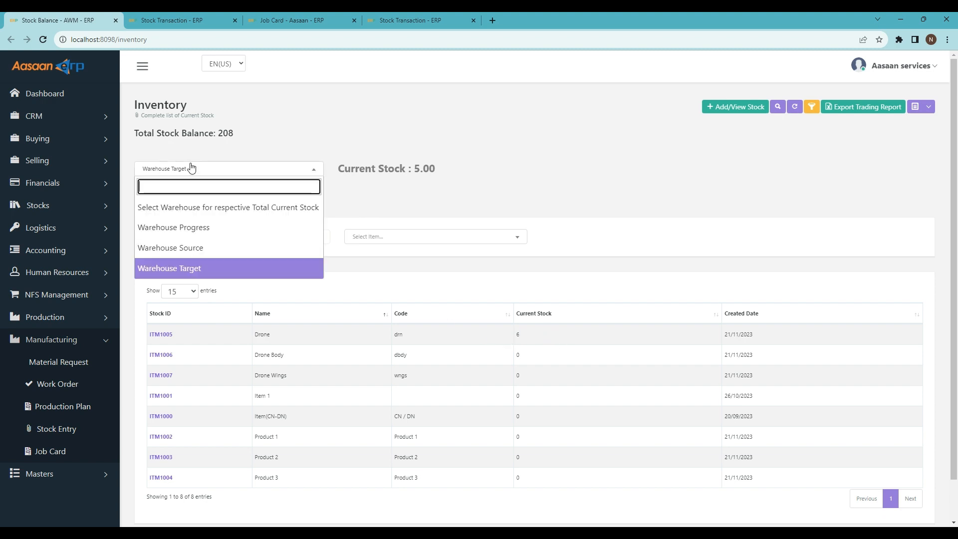
{"action": "left_click", "coordinate": [197, 228]}
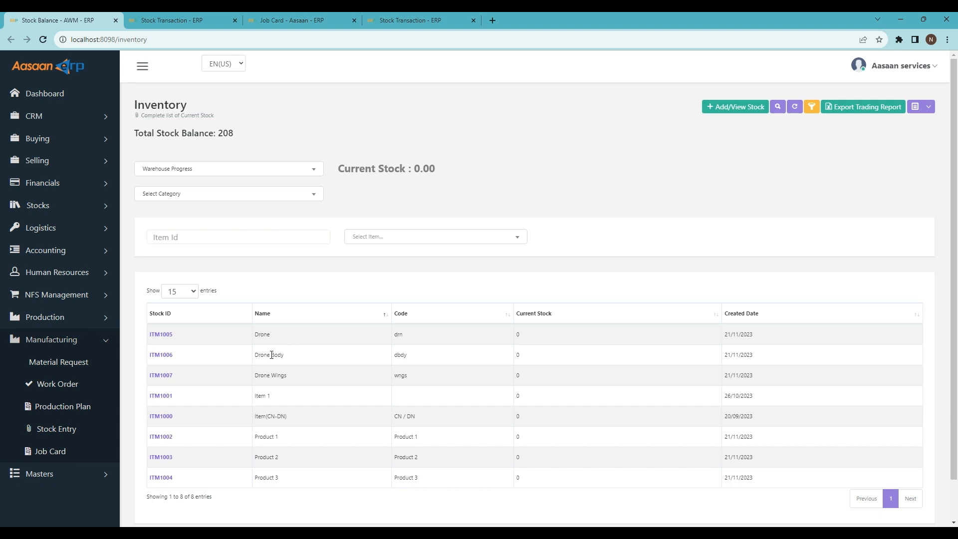